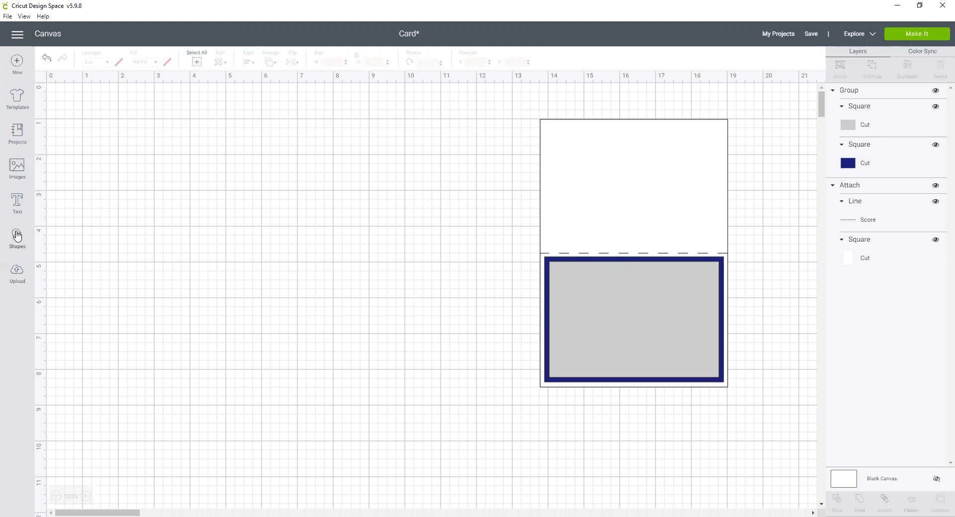
# Add a square shape in the empty canvas area beside the finished card and colour it white
pyautogui.click(626, 187)
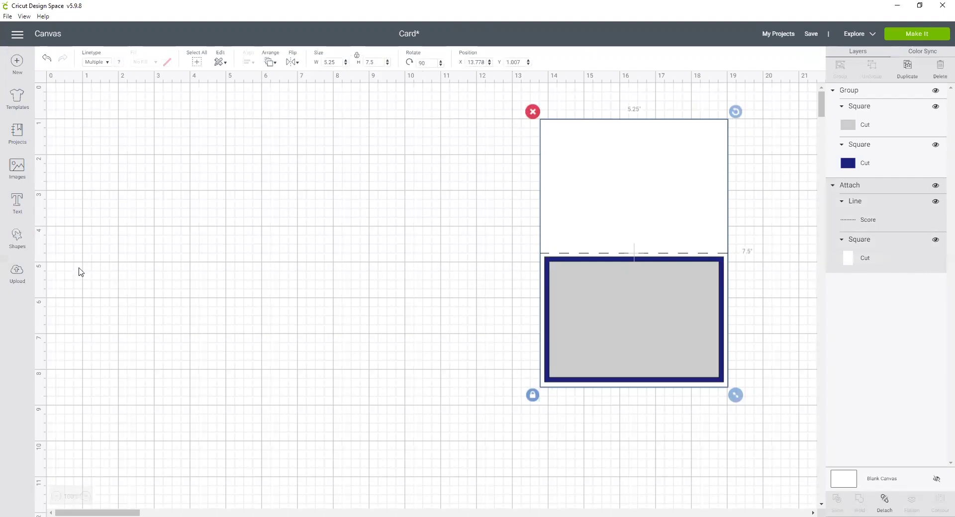
pyautogui.click(18, 241)
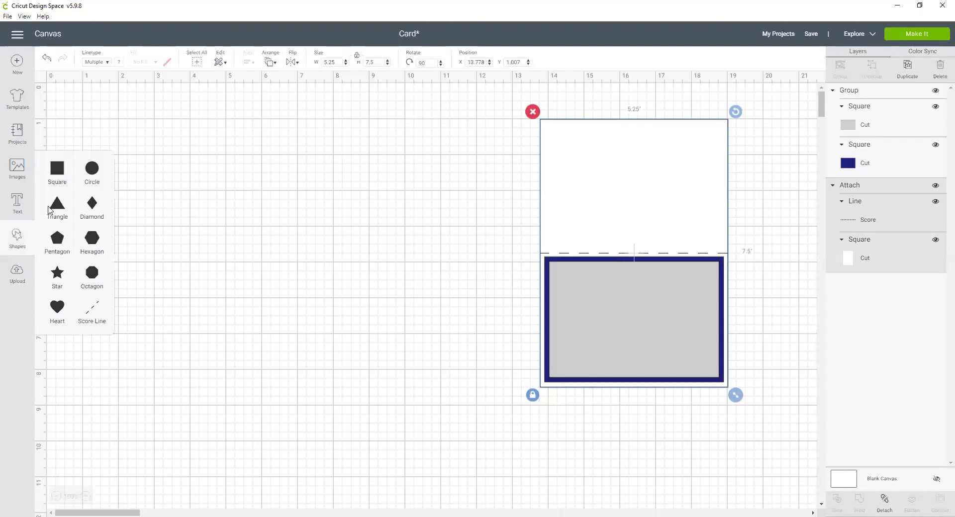
pyautogui.click(60, 171)
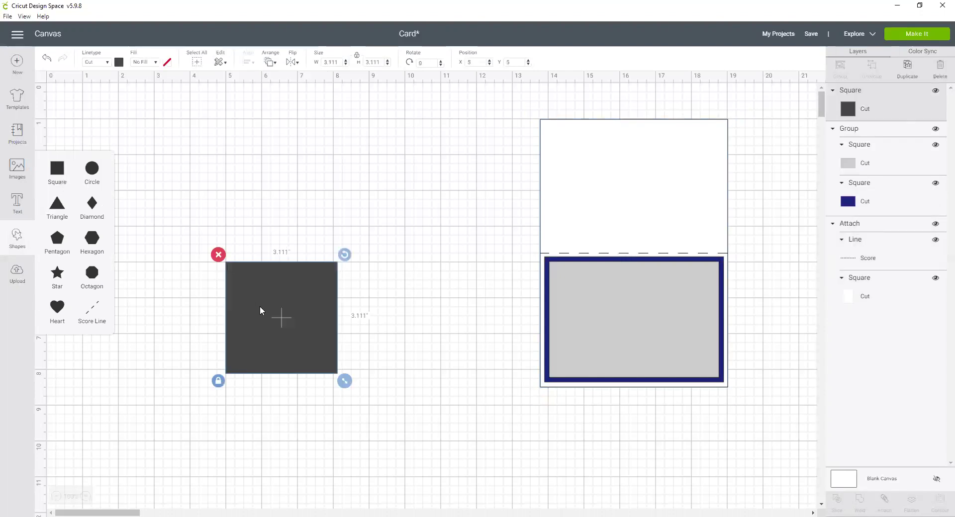
pyautogui.moveTo(260, 306); pyautogui.dragTo(238, 263)
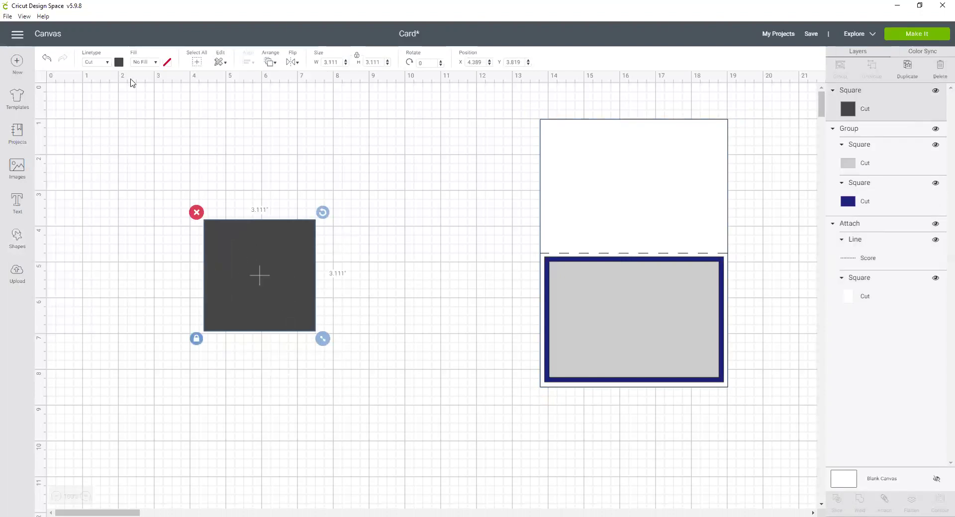
pyautogui.click(118, 63)
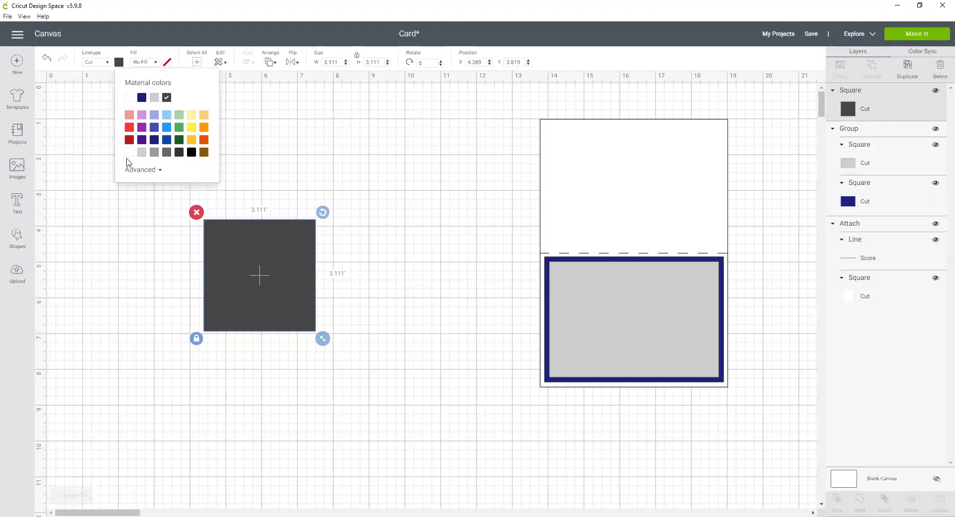
pyautogui.click(130, 154)
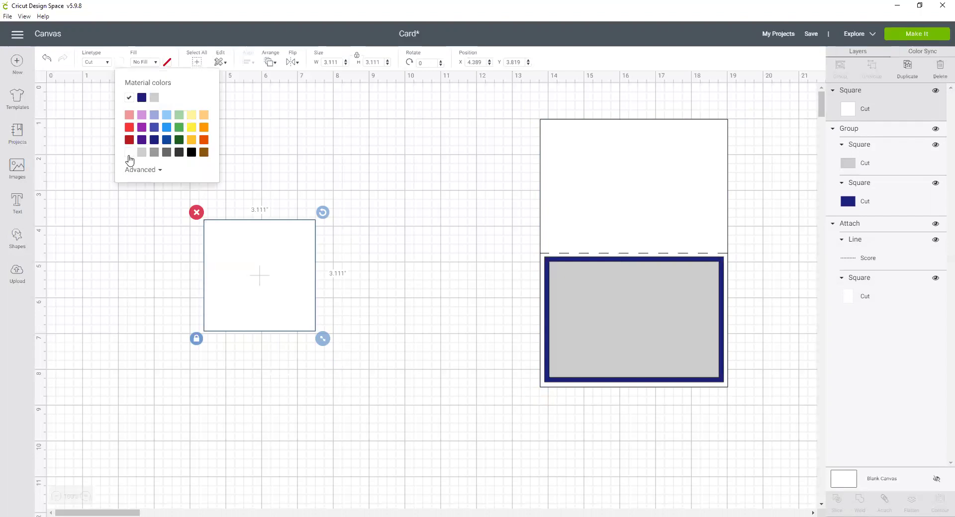
# Unlock the white square's proportions, resize it to 5.25 inches wide by 7.5 inches high, and move it fully into the empty canvas area
pyautogui.click(197, 341)
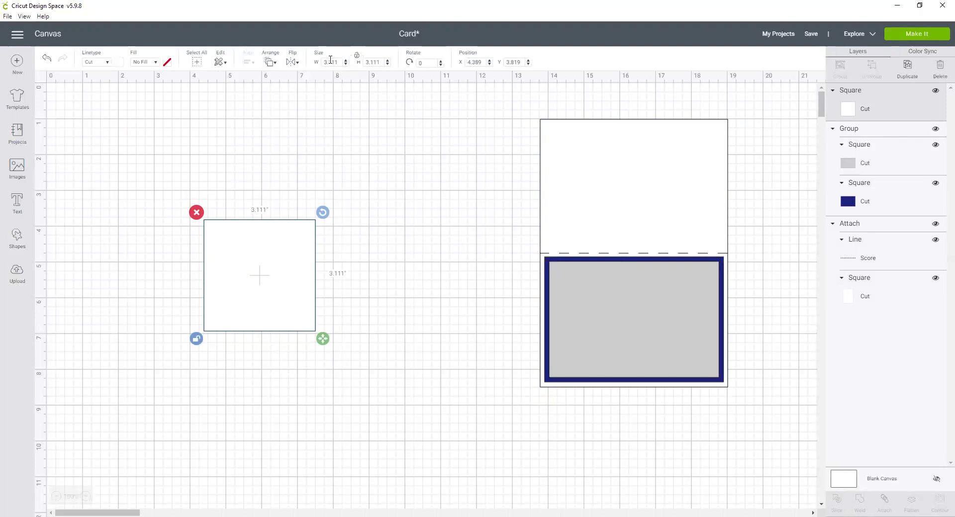
pyautogui.click(339, 62)
pyautogui.write('5.25')
pyautogui.press('Tab')
pyautogui.doubleClick(364, 62)
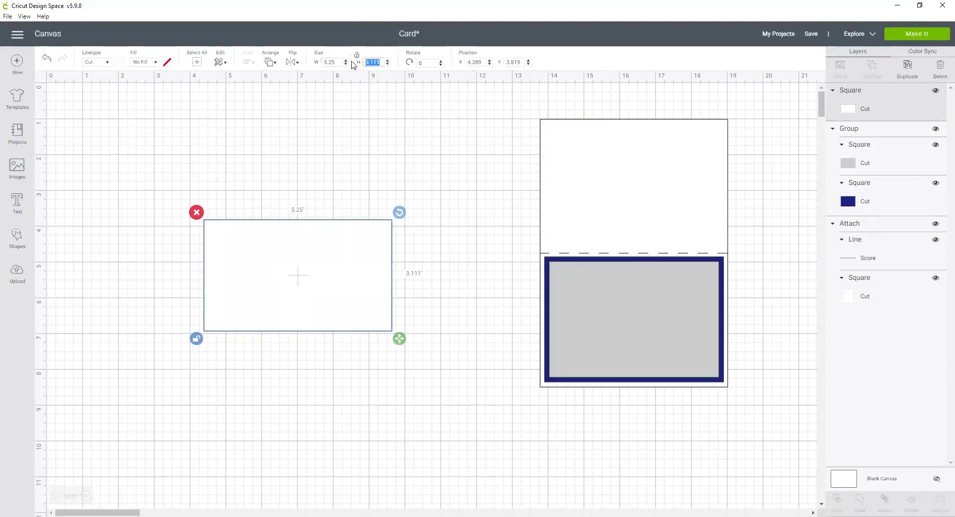
pyautogui.write('7.5')
pyautogui.press('Return')
pyautogui.moveTo(327, 326); pyautogui.dragTo(290, 249)
pyautogui.click(404, 258)
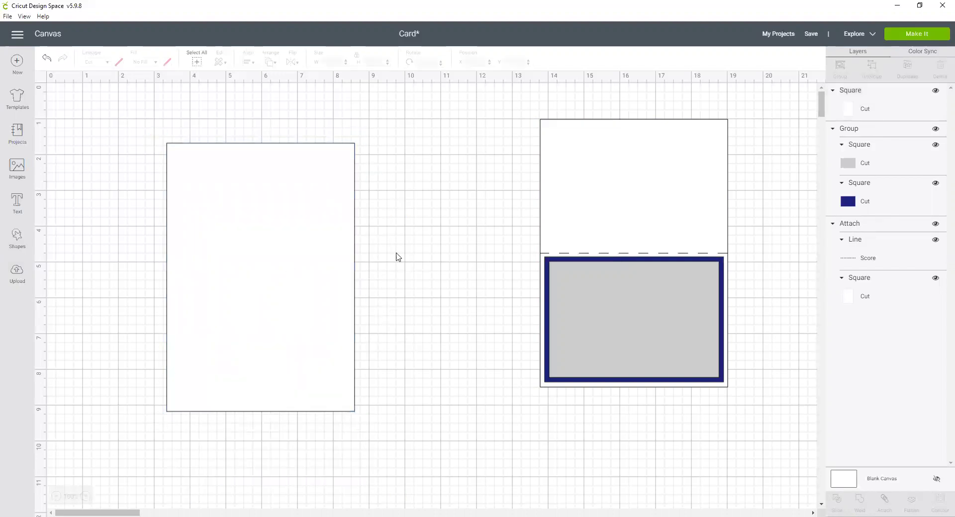
# Add a score line to the canvas and rotate it 90 degrees so it lies horizontally
pyautogui.click(17, 239)
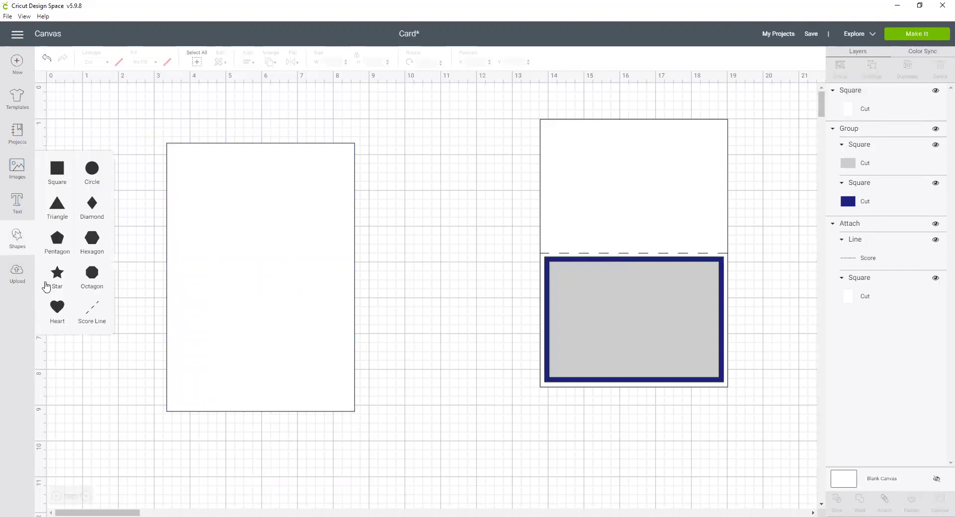
pyautogui.click(87, 307)
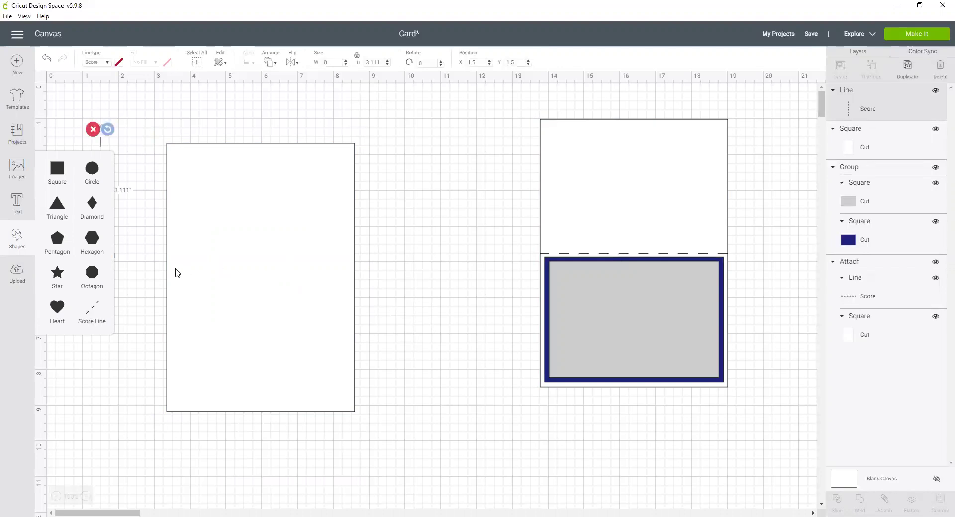
pyautogui.click(450, 281)
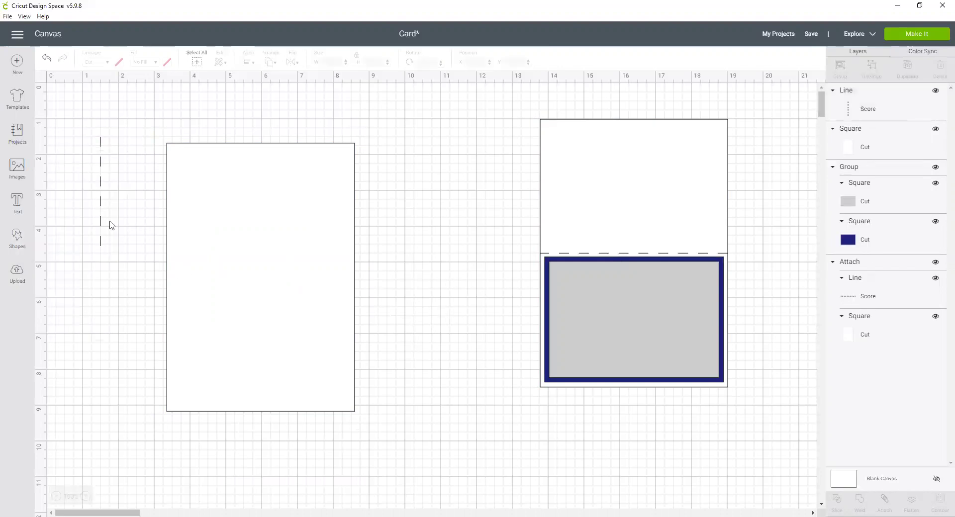
pyautogui.click(100, 205)
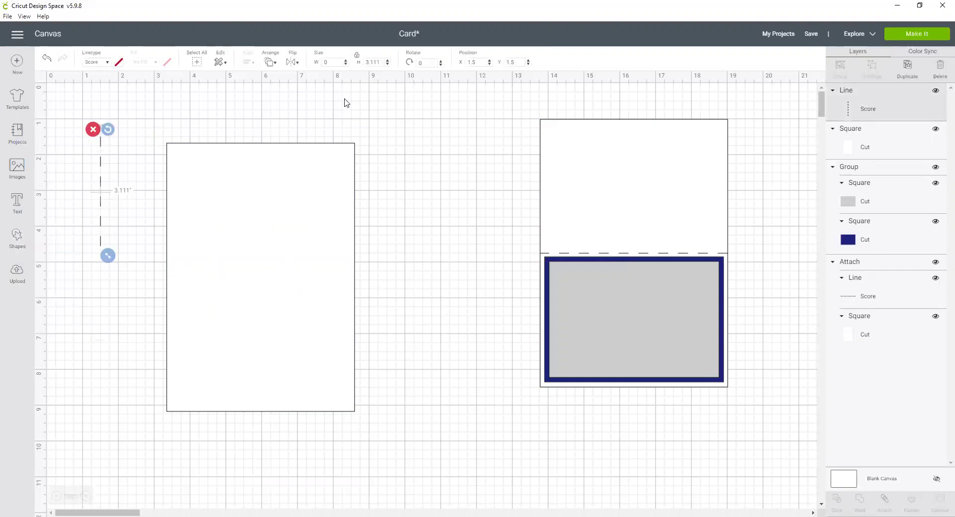
pyautogui.press('Tab')
pyautogui.write('90')
pyautogui.press('Return')
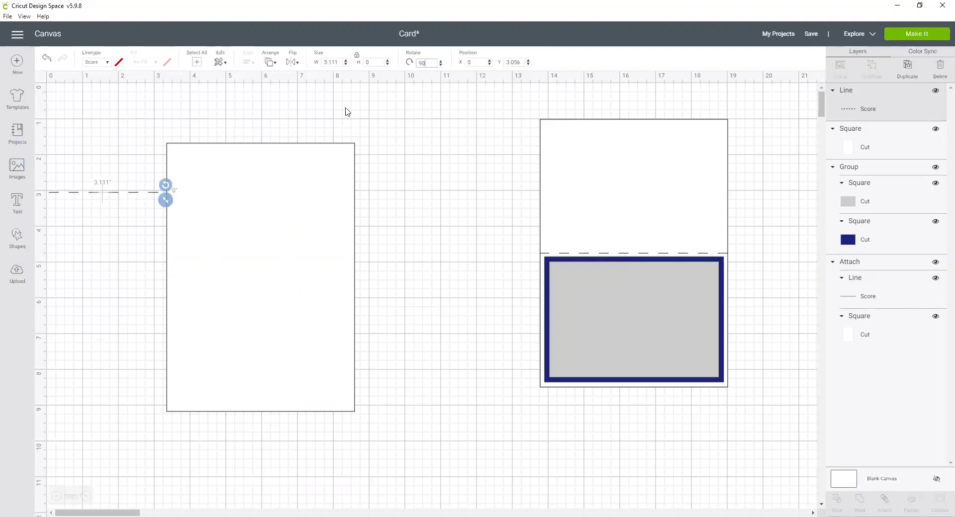
# Set the new score line's width to 5.25 inches
pyautogui.hotkey('shift', 'Tab')
pyautogui.click(331, 62)
pyautogui.write('5.25')
pyautogui.press('Return')
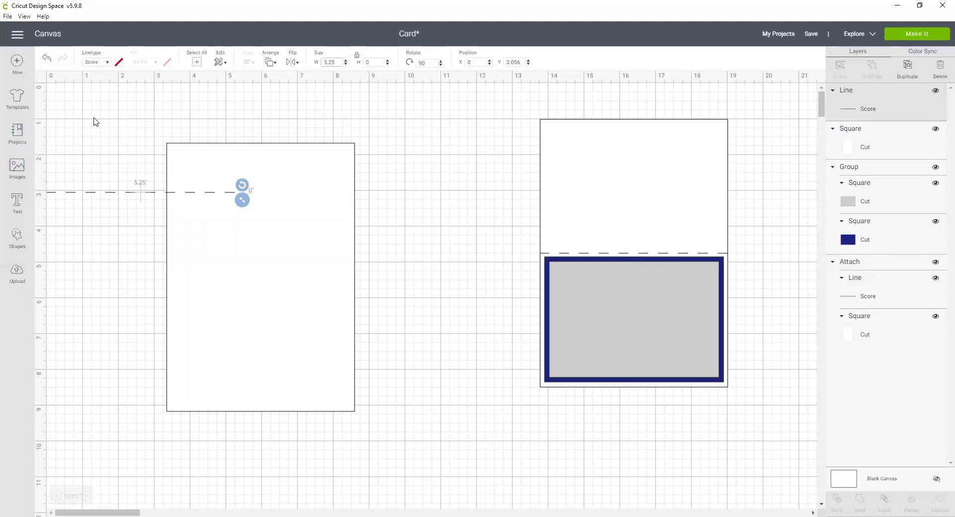
# Select the new score line together with the white card rectangle and align them by Center
pyautogui.moveTo(86, 111); pyautogui.dragTo(414, 447)
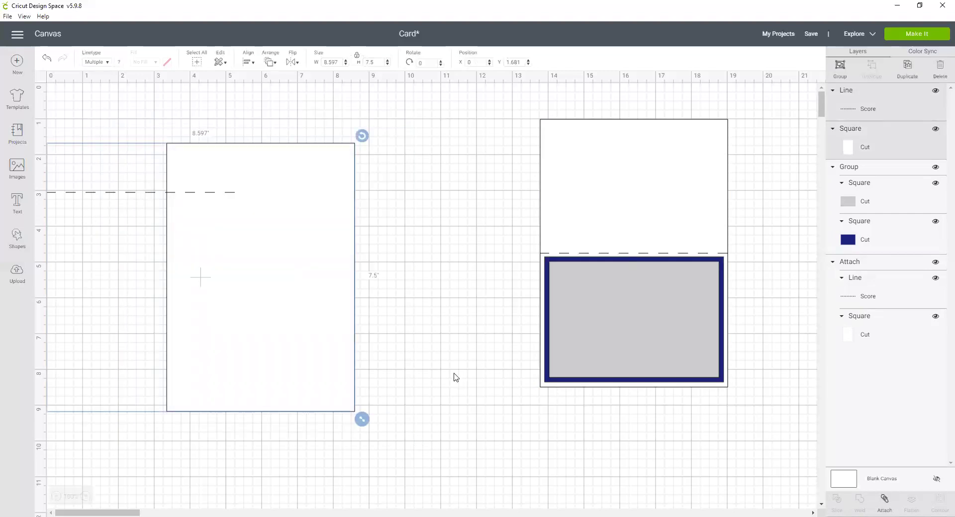
pyautogui.click(137, 214)
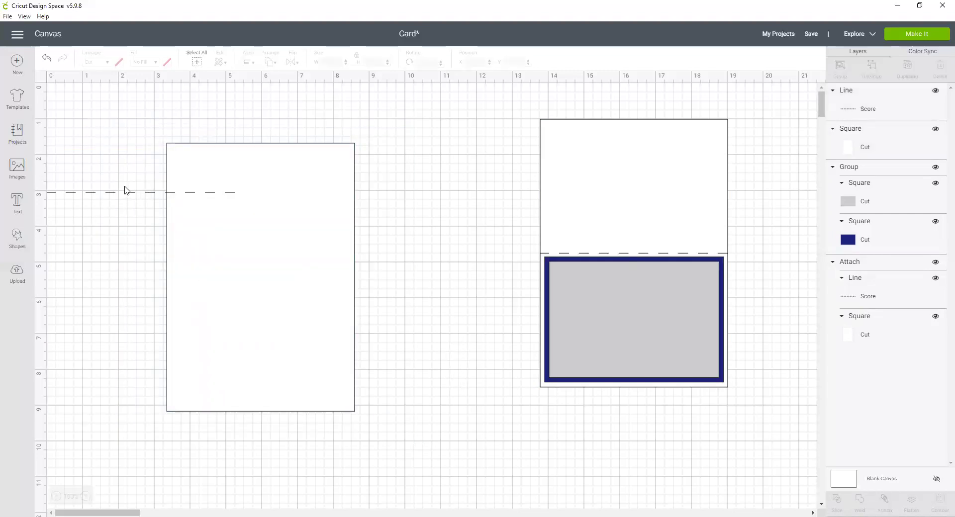
pyautogui.click(124, 194)
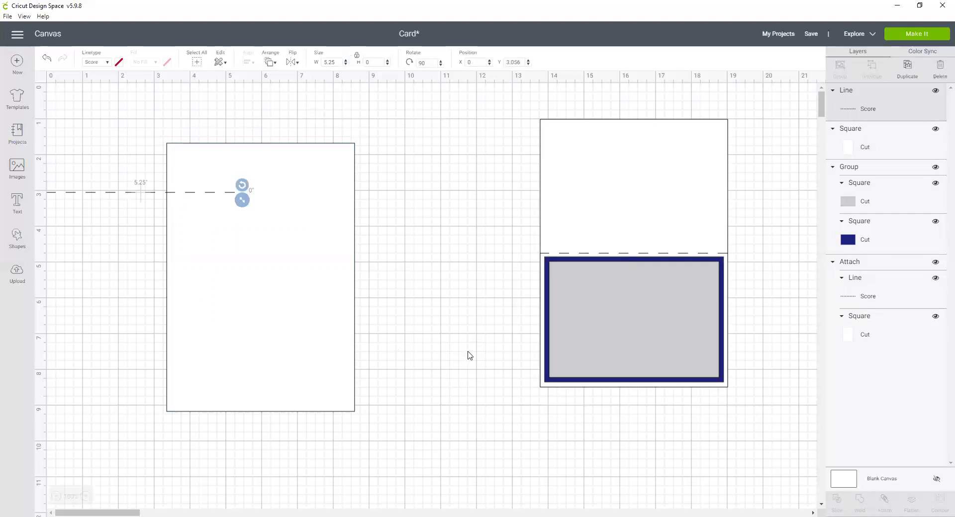
pyautogui.keyDown('shift'); pyautogui.click(888, 138); pyautogui.keyUp('shift')
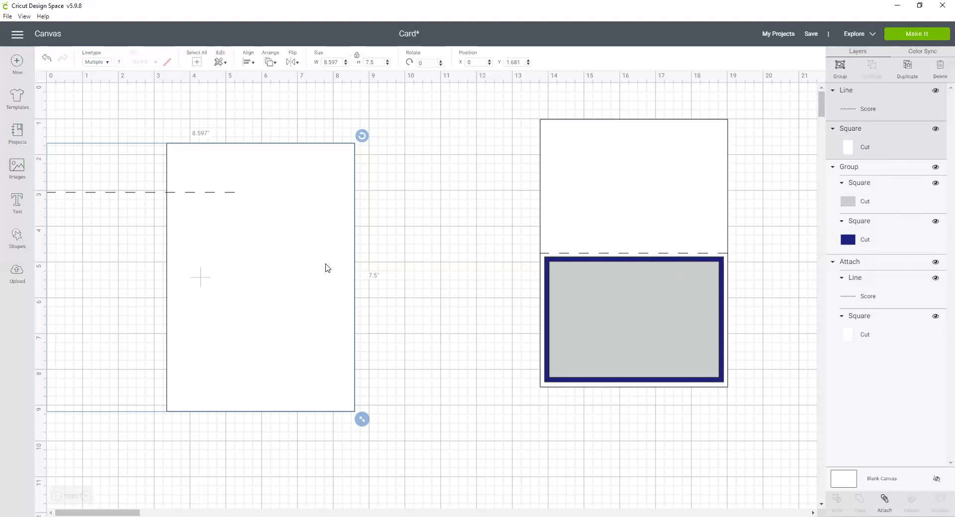
pyautogui.click(249, 62)
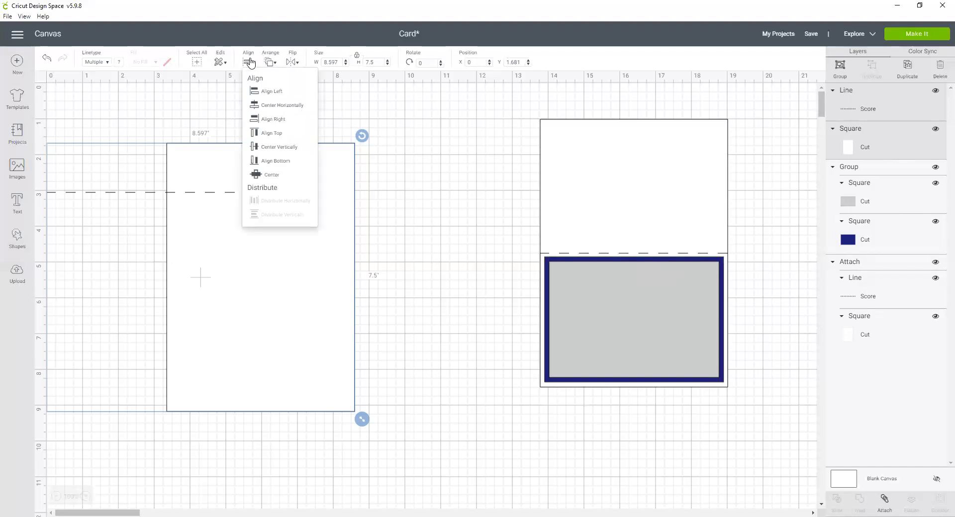
pyautogui.click(272, 179)
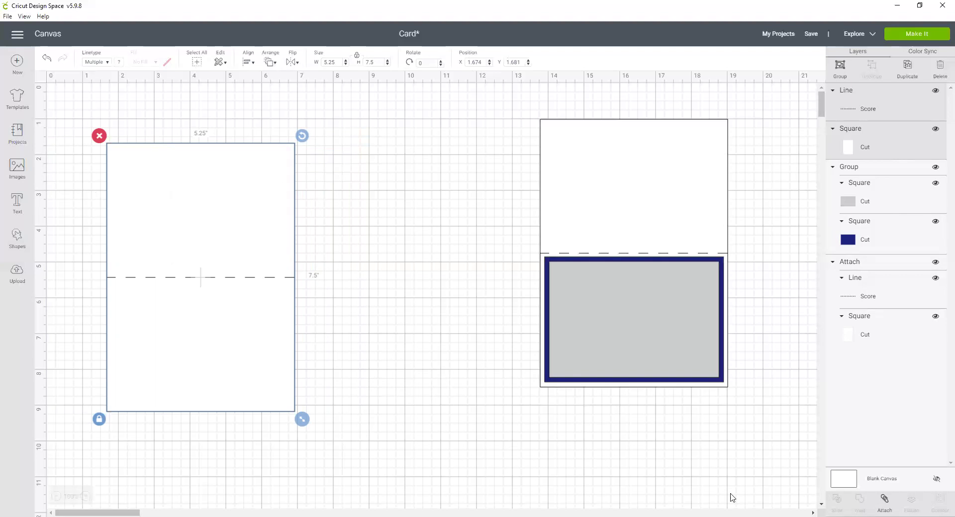
# Attach the score line to the white card base and shift the attached card slightly toward the finished card
pyautogui.click(884, 502)
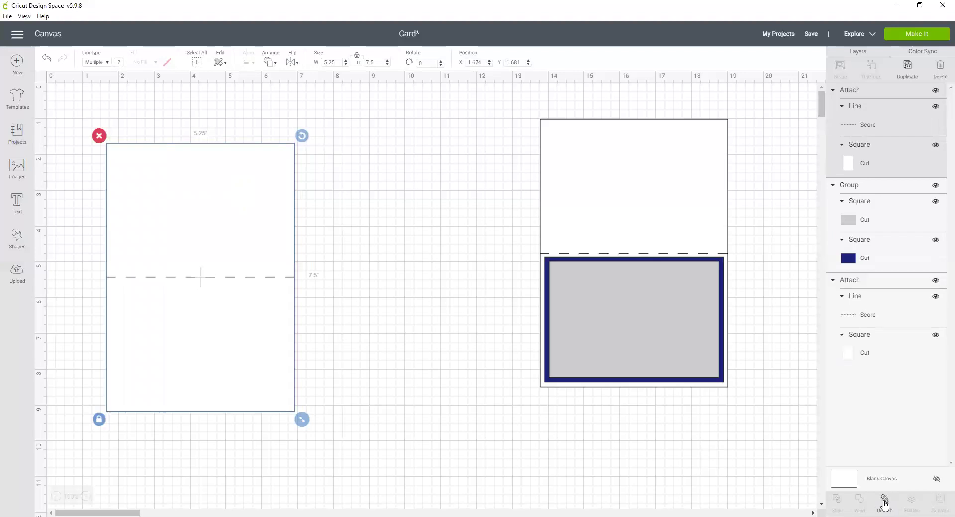
pyautogui.moveTo(258, 369); pyautogui.dragTo(305, 352)
pyautogui.click(433, 354)
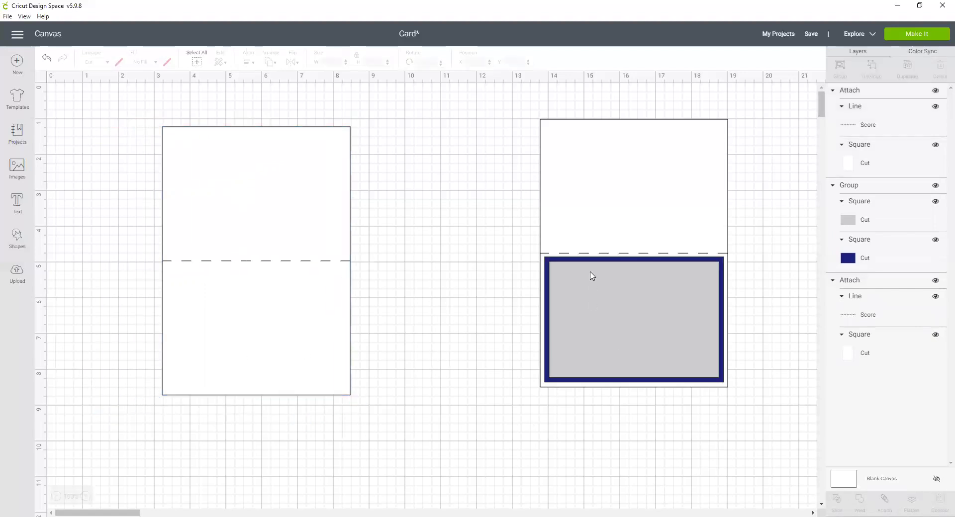
# Add another square, colour it navy blue, and place it on the new card's lower half
pyautogui.click(19, 241)
pyautogui.click(68, 178)
pyautogui.moveTo(184, 203); pyautogui.dragTo(241, 283)
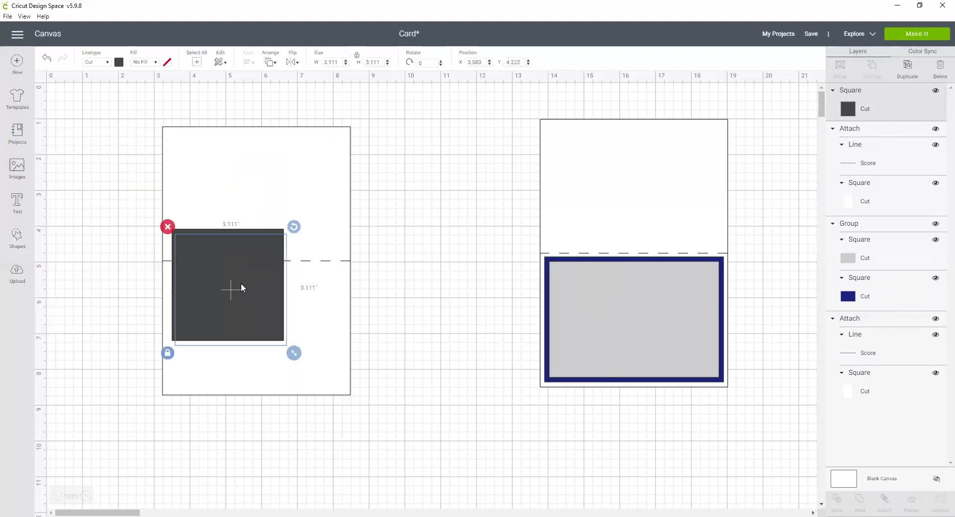
pyautogui.click(119, 62)
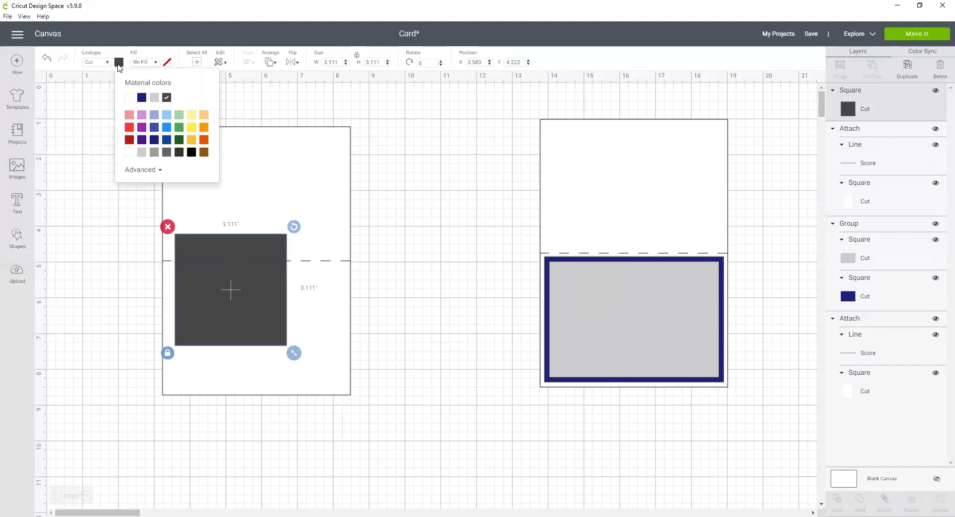
pyautogui.click(141, 97)
pyautogui.moveTo(229, 288); pyautogui.dragTo(229, 330)
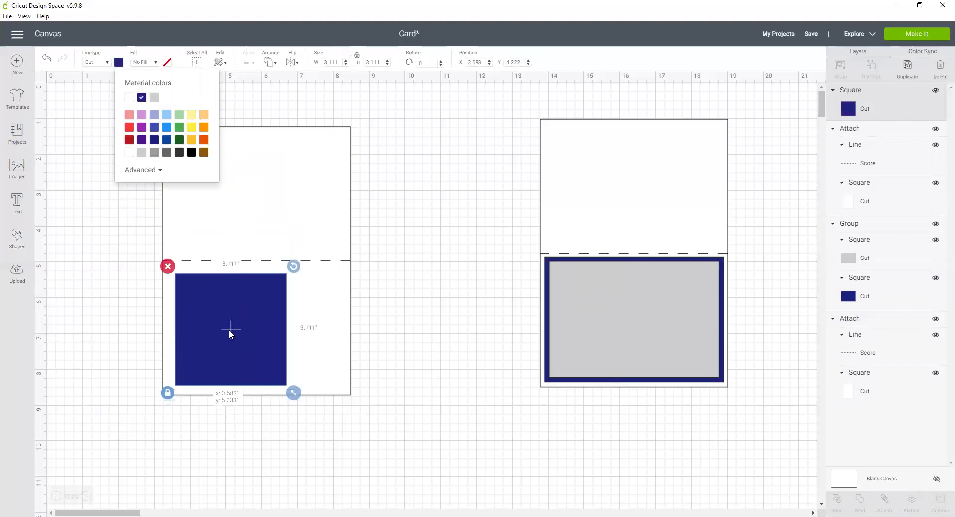
# Unlock the navy square's proportions, resize it to 5 by 3.5 inches, and centre it by eye below the score line
pyautogui.click(167, 393)
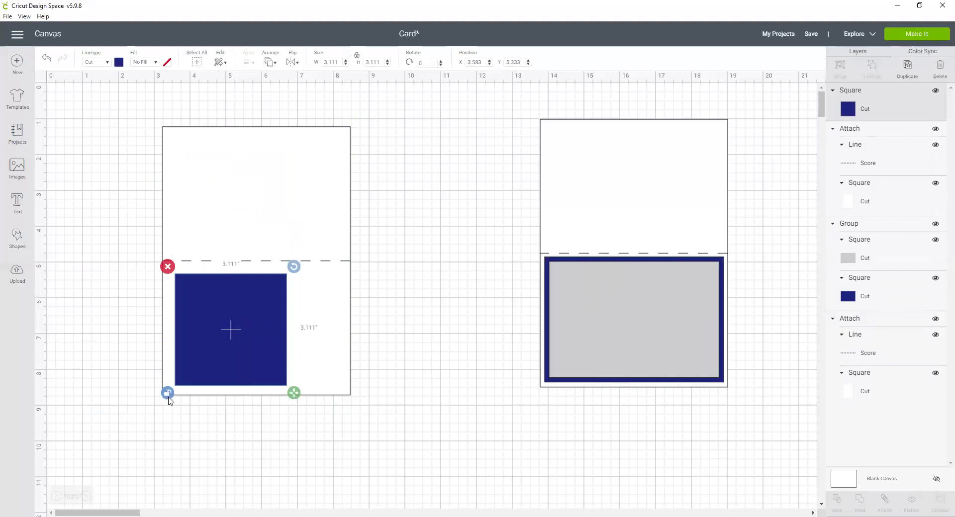
pyautogui.click(331, 62)
pyautogui.write('5')
pyautogui.press('Tab')
pyautogui.hotkey('ctrl', 'a')
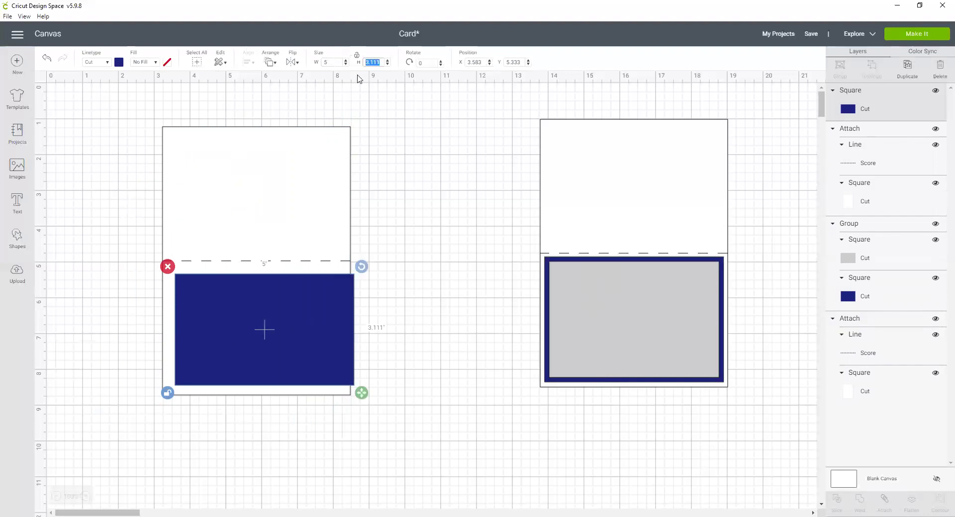
pyautogui.write('3.5')
pyautogui.press('Return')
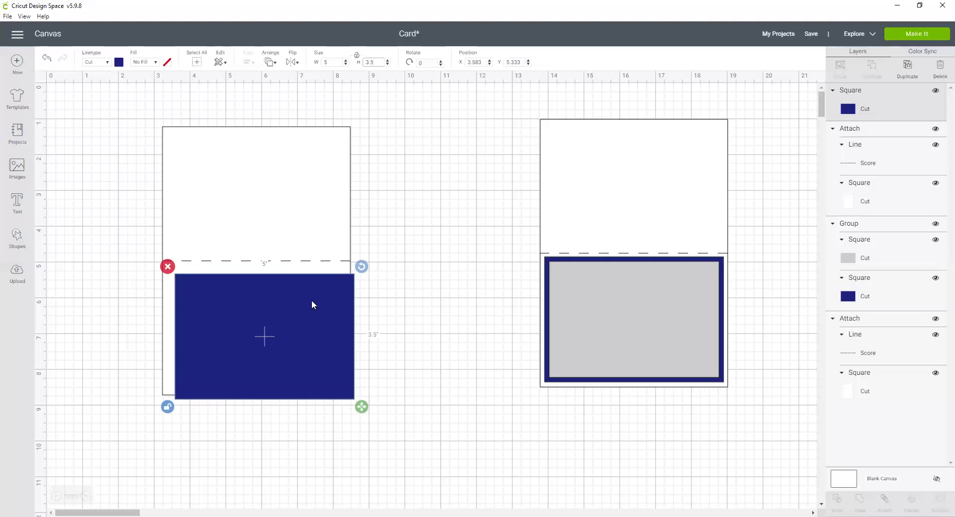
pyautogui.moveTo(292, 311); pyautogui.dragTo(283, 305)
pyautogui.click(385, 332)
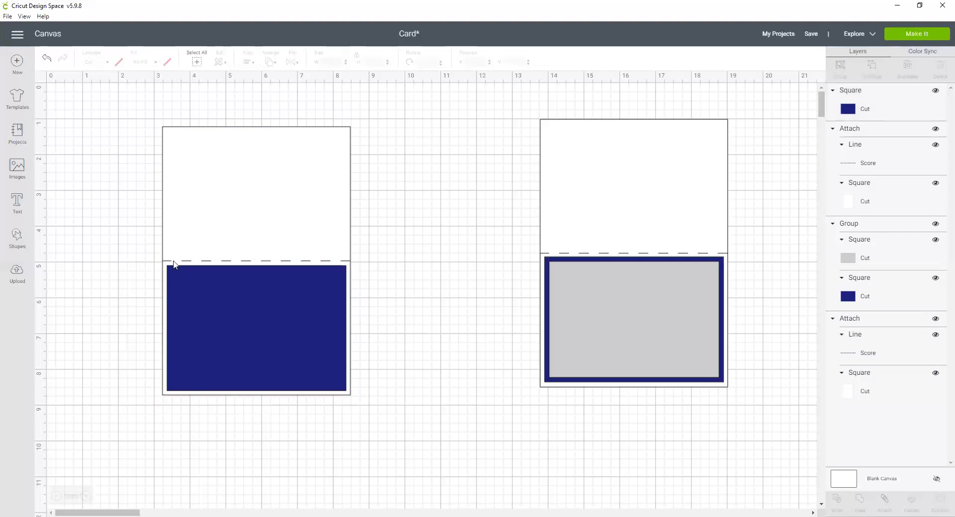
# Duplicate the navy rectangle on the new card and colour the copy light grey
pyautogui.rightClick(255, 328)
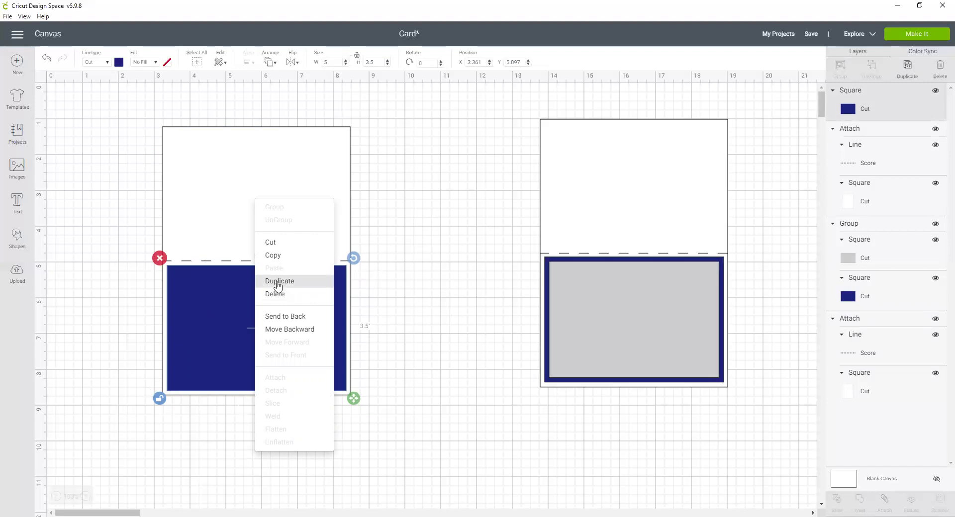
pyautogui.click(473, 311)
pyautogui.click(308, 313)
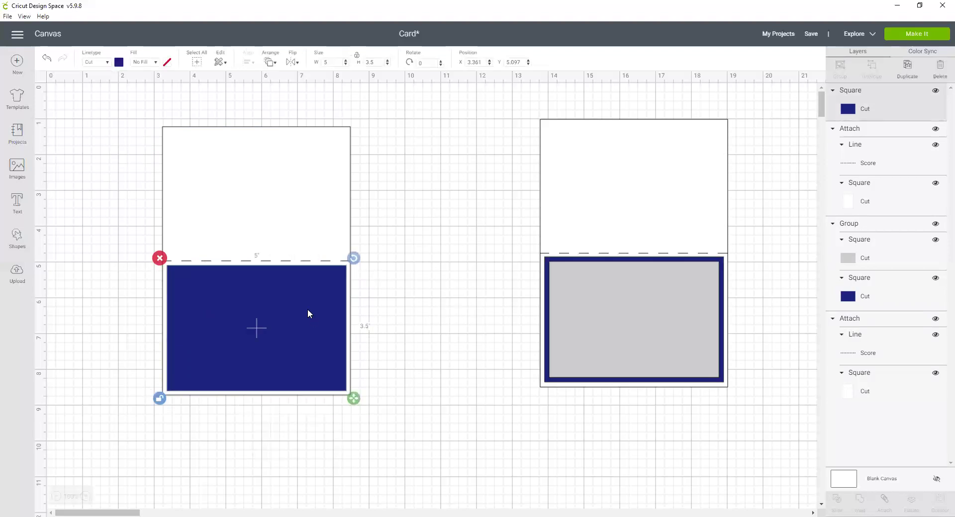
pyautogui.click(906, 70)
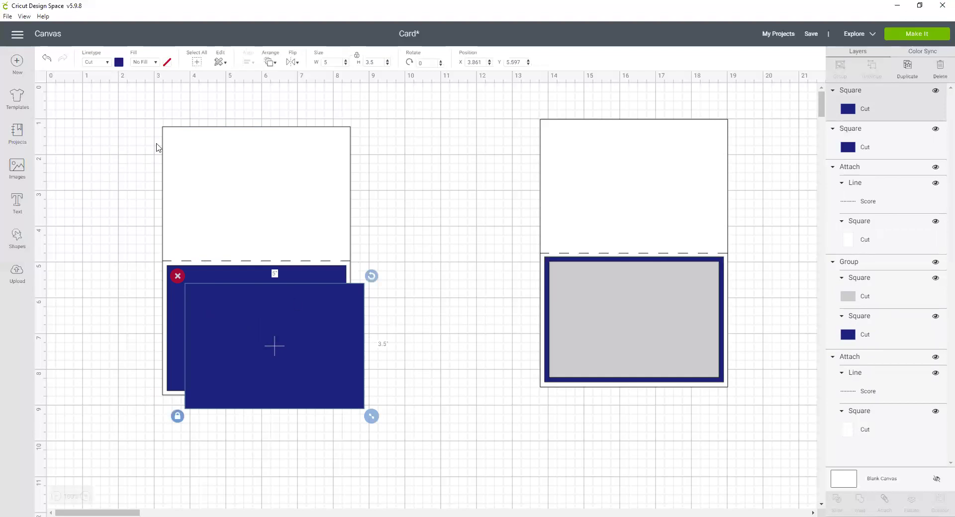
pyautogui.click(119, 63)
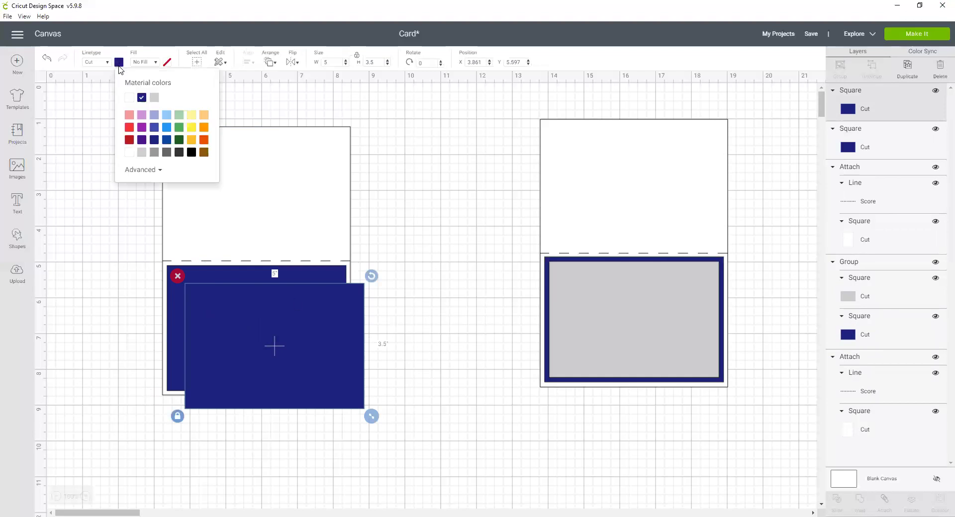
pyautogui.click(141, 152)
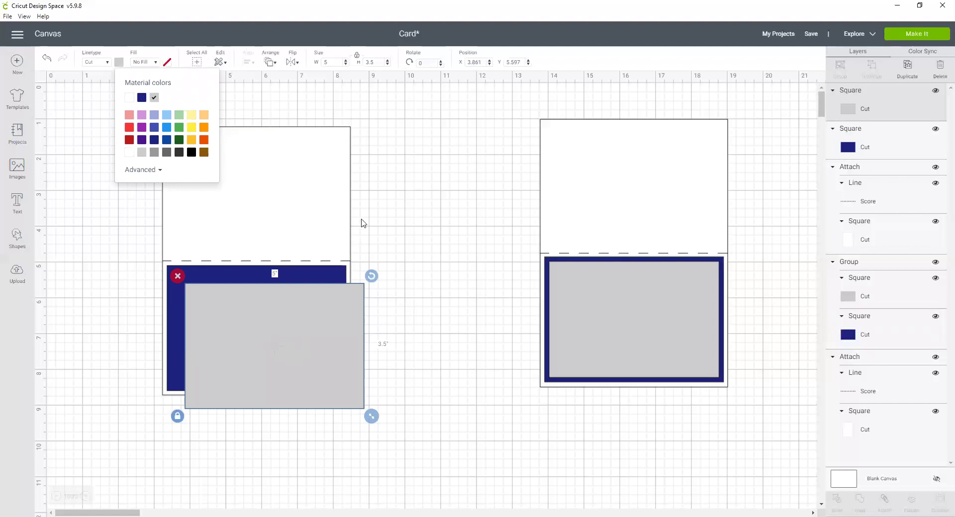
# Resize the light grey rectangle to 4.75 by 3.25 inches with proportions unlocked and centre it by eye on the navy rectangle
pyautogui.moveTo(246, 338); pyautogui.dragTo(274, 344)
pyautogui.click(335, 62)
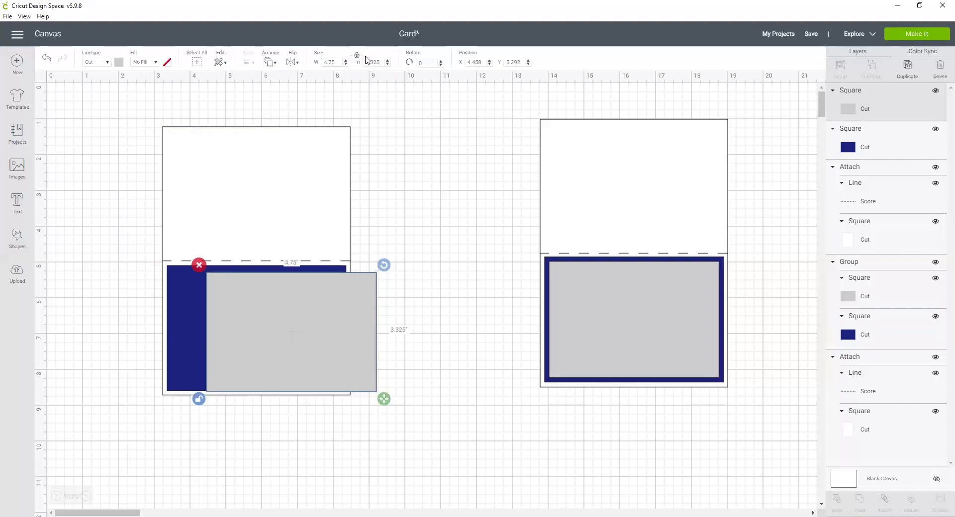
pyautogui.click(371, 62)
pyautogui.write('3.25')
pyautogui.moveTo(307, 302); pyautogui.dragTo(288, 299)
pyautogui.click(442, 322)
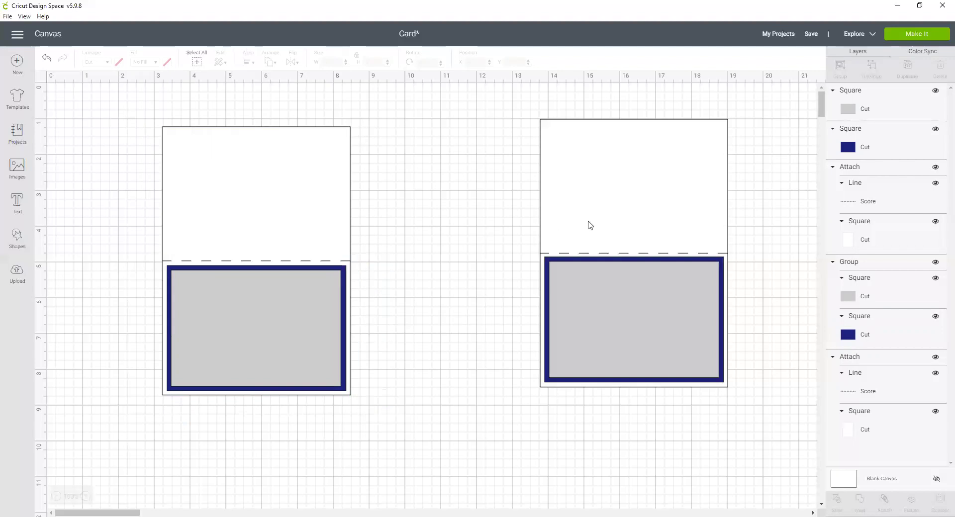
# Group the new card's attached base with its navy and light grey rectangles
pyautogui.moveTo(127, 105); pyautogui.dragTo(407, 438)
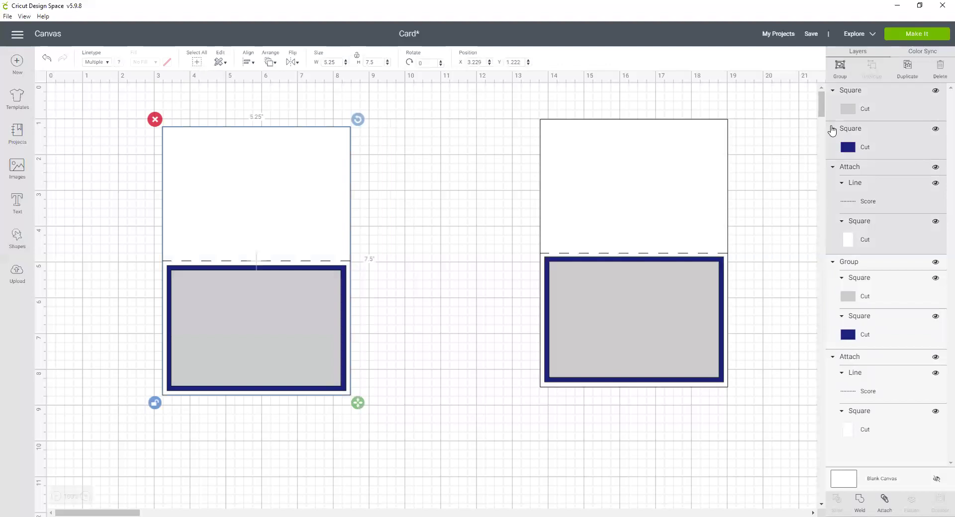
pyautogui.click(840, 69)
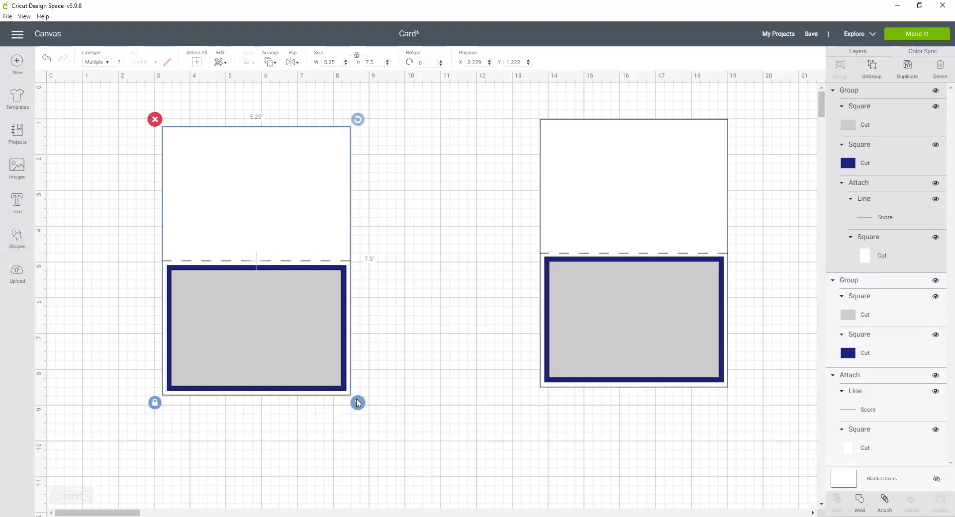
# Try scaling the grouped card proportionally to about 1.857 by 2.653 inches and about 7.088 by 10.125 inches, and undo the resizing
pyautogui.moveTo(357, 402); pyautogui.dragTo(221, 227)
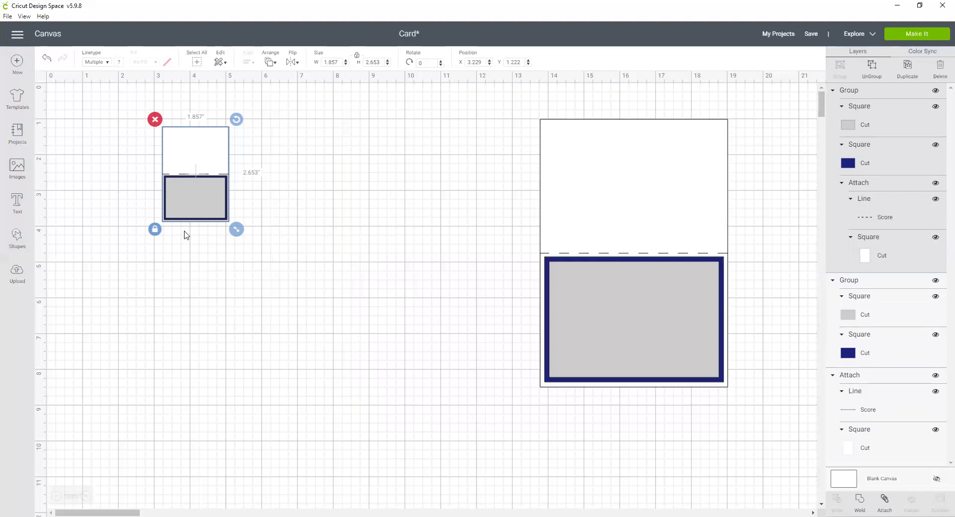
pyautogui.moveTo(264, 269); pyautogui.dragTo(546, 501)
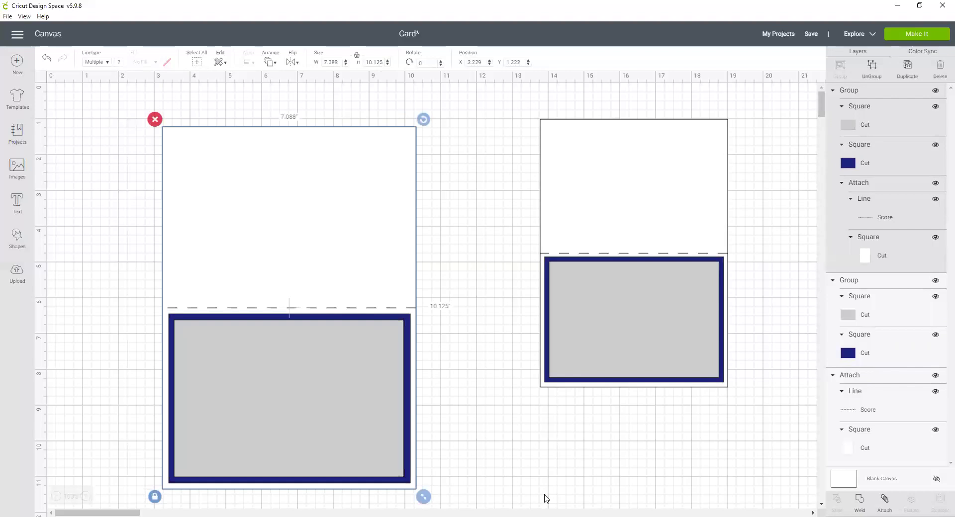
pyautogui.click(46, 59)
pyautogui.hotkey('ctrl', 'y')
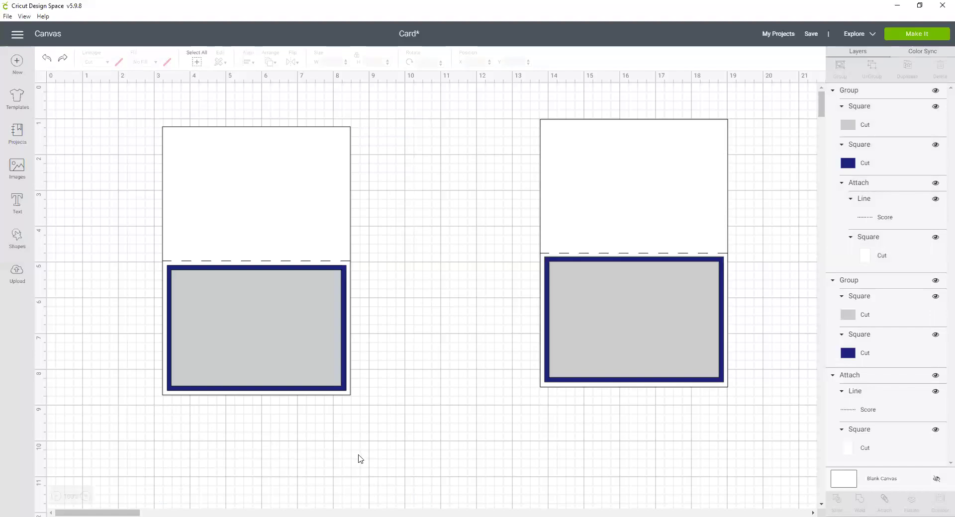
# Send the project to mat preparation and review the grey and navy cutting mats
pyautogui.click(917, 33)
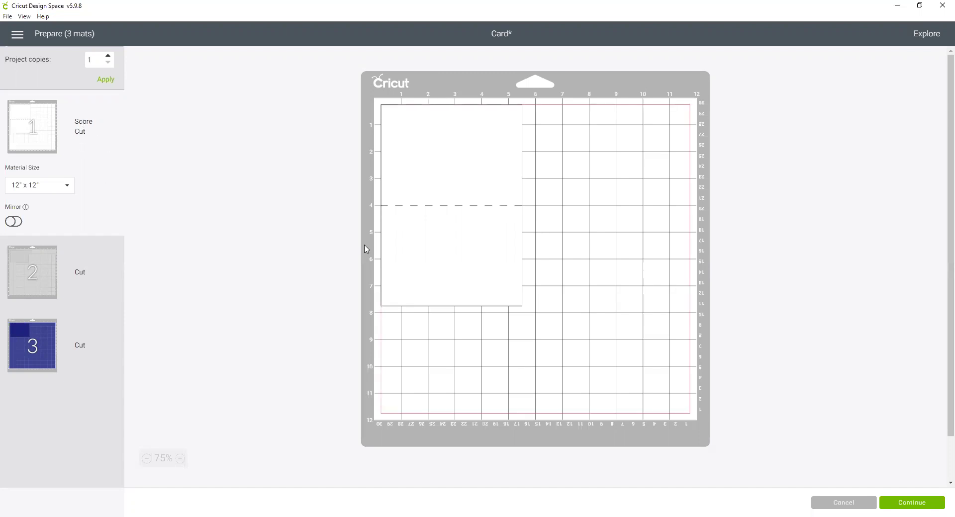
pyautogui.click(36, 278)
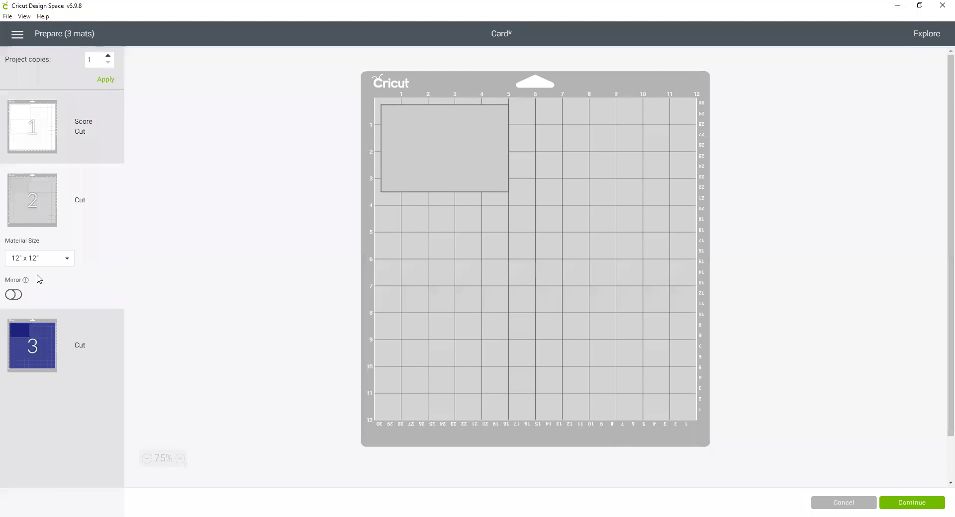
pyautogui.click(26, 355)
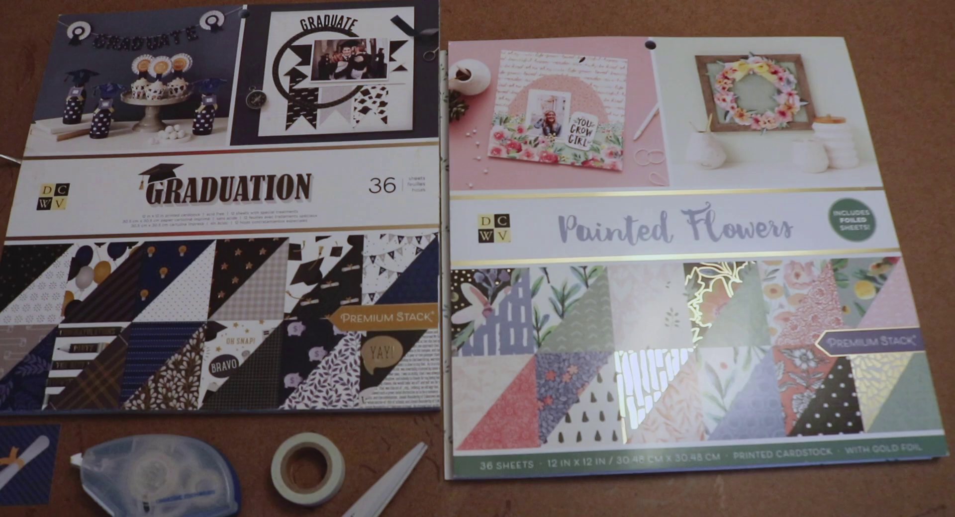